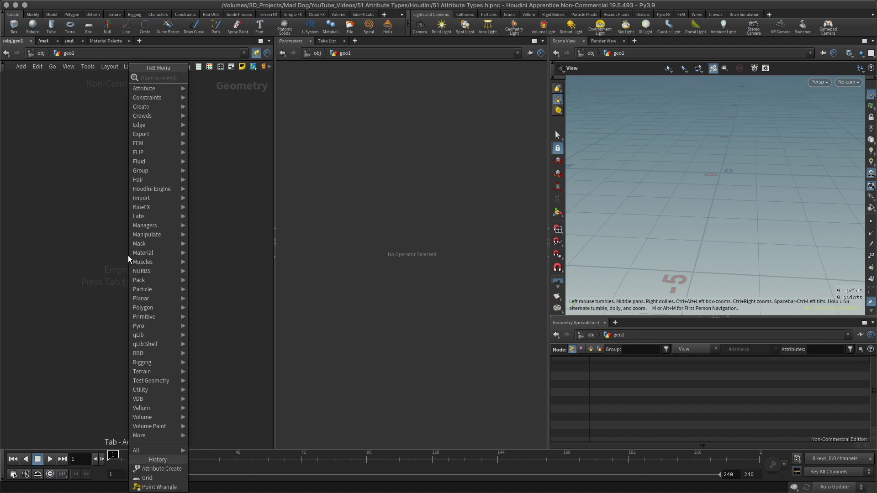
- Add a Sphere node to the empty geometry network
{"action": "type", "text": "sph"}
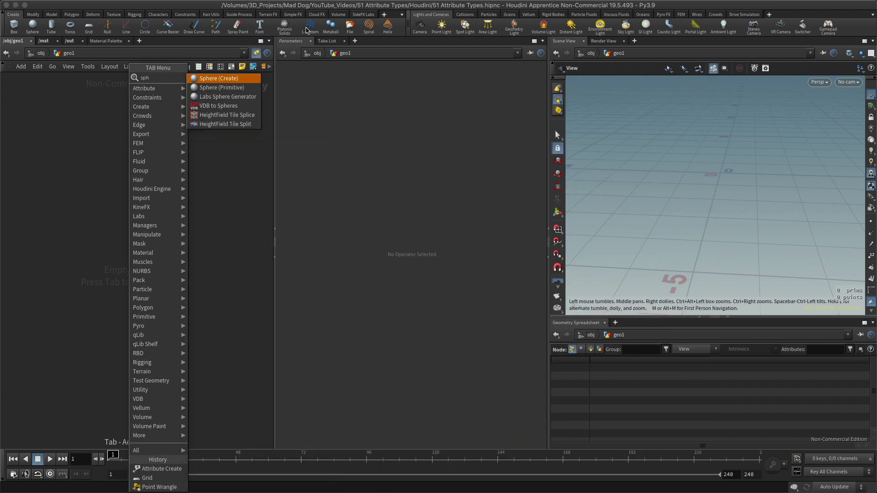
{"action": "left_click", "coordinate": [228, 79]}
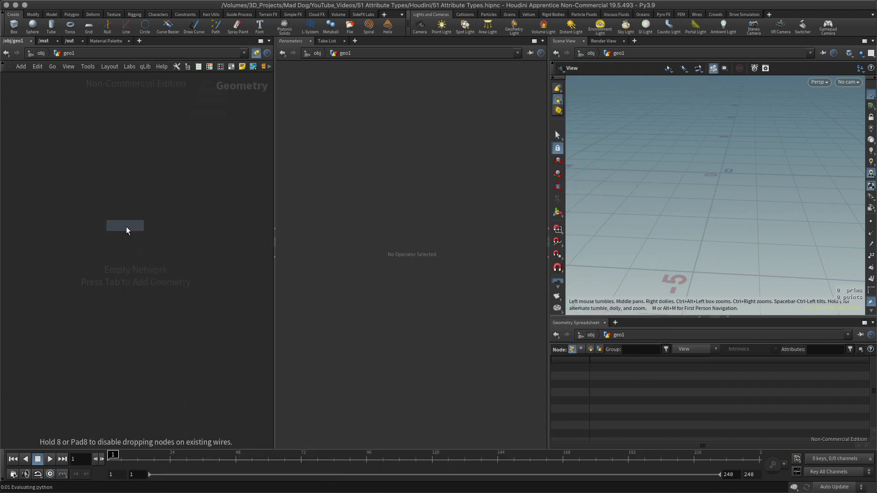
{"action": "left_click", "coordinate": [124, 211]}
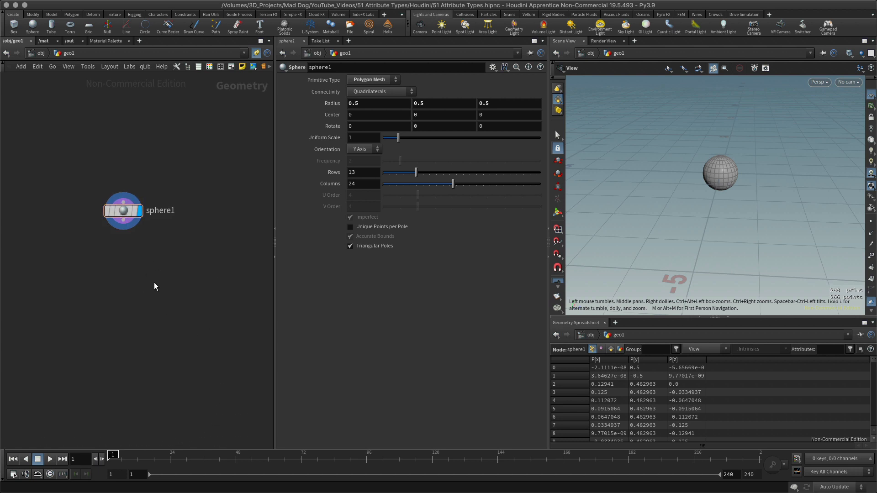
- Add an Attribute Create node and wire it beneath the sphere node with its display active
{"action": "key", "text": "Tab"}
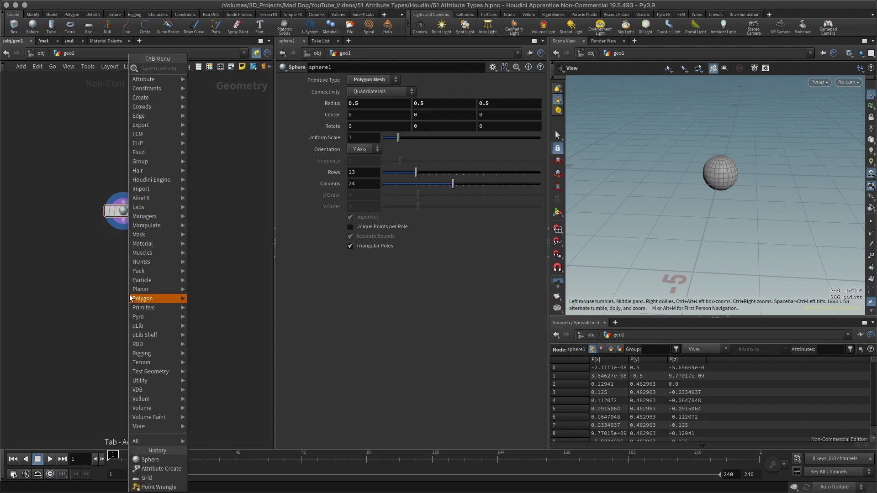
{"action": "type", "text": "cre"}
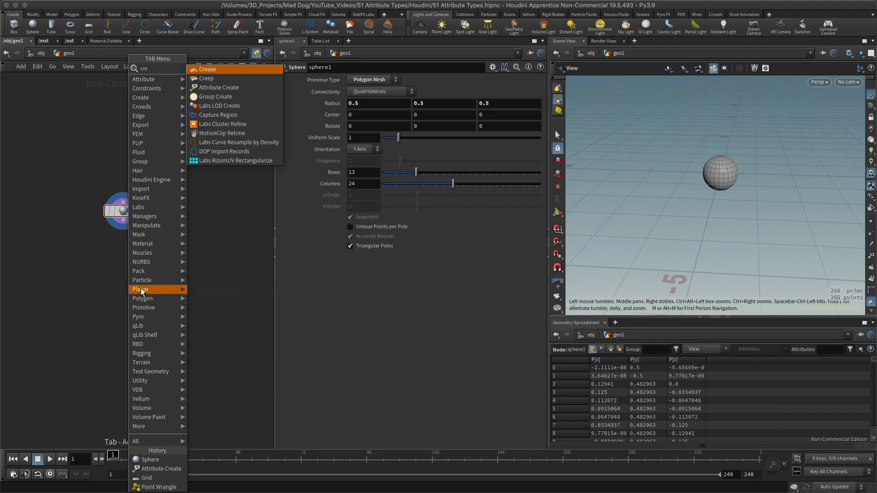
{"action": "left_click", "coordinate": [219, 89]}
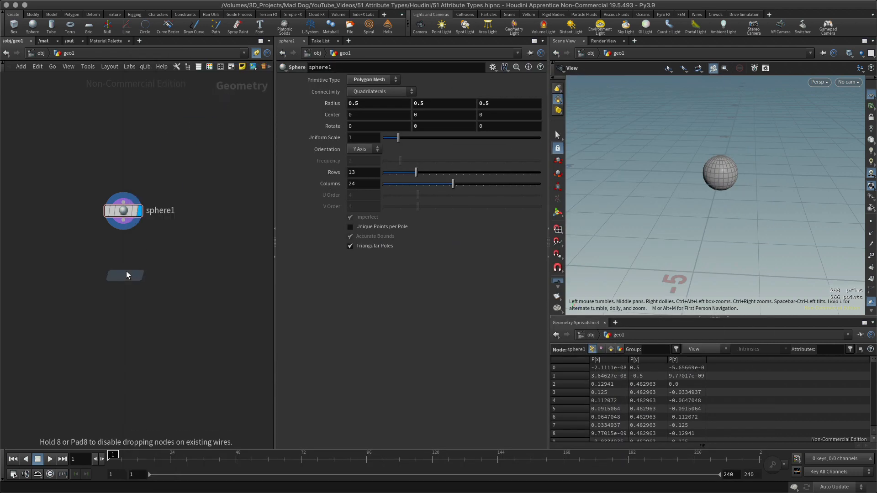
{"action": "left_click", "coordinate": [128, 264]}
{"action": "left_click", "coordinate": [144, 264]}
{"action": "left_click_drag", "start_coordinate": [126, 264], "coordinate": [119, 262]}
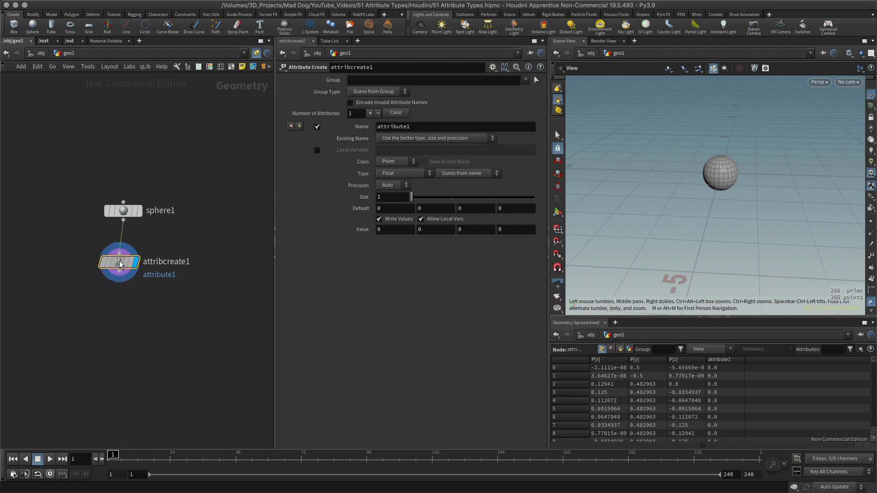
- Name the new point attribute "test"
{"action": "double_click", "coordinate": [414, 128]}
{"action": "type", "text": "test"}
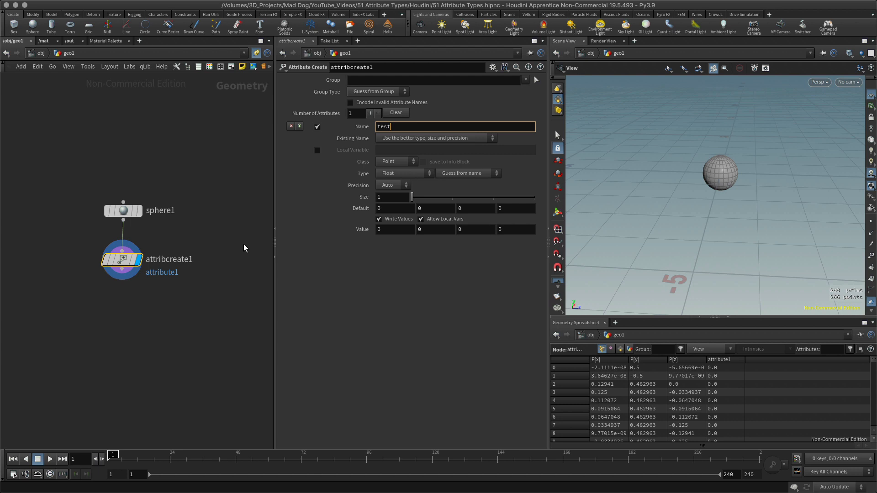
{"action": "key", "text": "Return"}
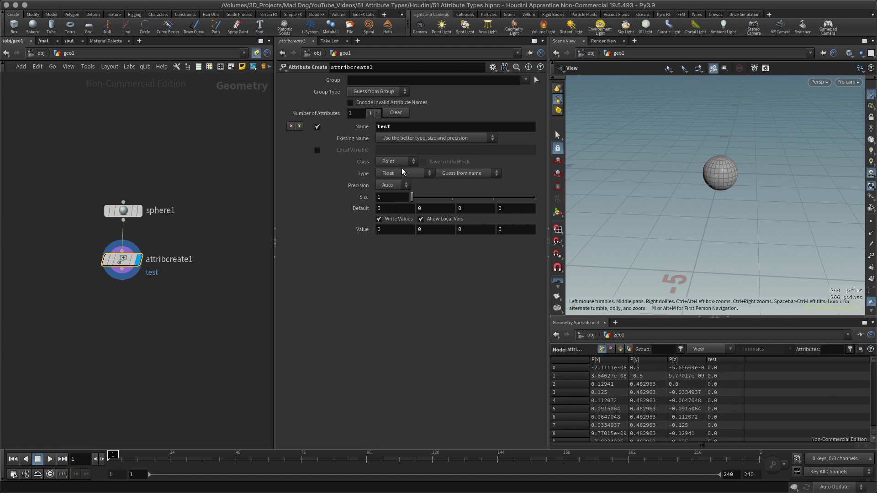
- Set the test attribute's type to Integer and its first value to 17
{"action": "left_click", "coordinate": [417, 173]}
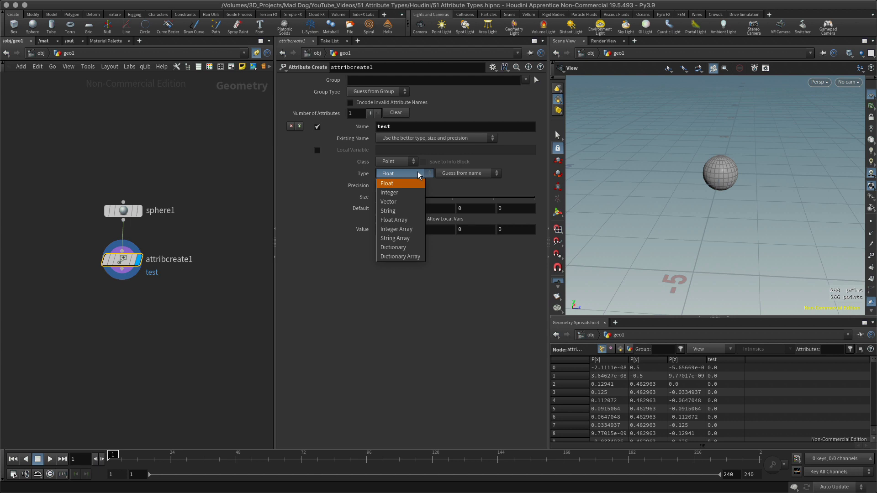
{"action": "left_click", "coordinate": [397, 193]}
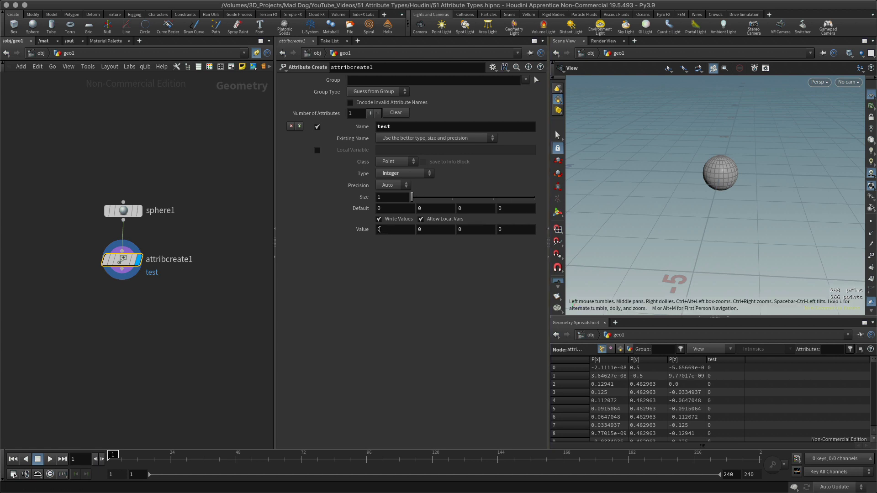
{"action": "middle_click_drag", "start_coordinate": [390, 231], "coordinate": [459, 203]}
{"action": "scroll", "coordinate": [713, 180], "scroll_direction": "up", "scroll_amount": 10}
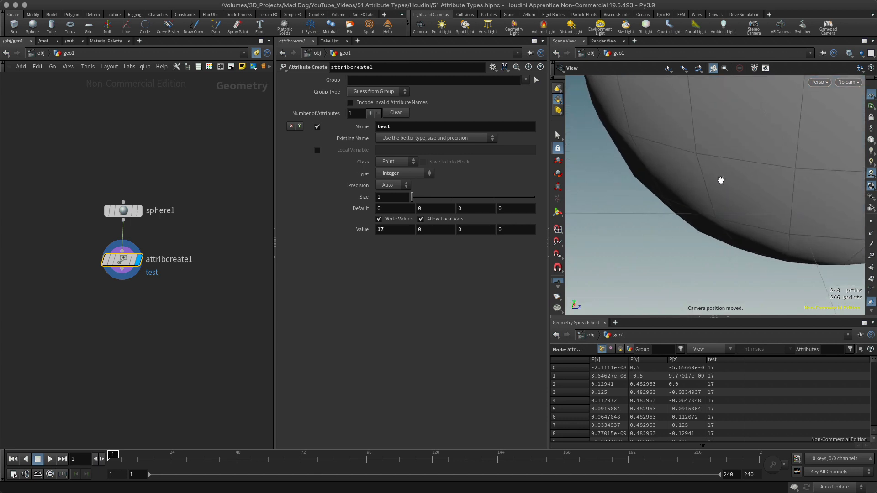
{"action": "key", "text": "h"}
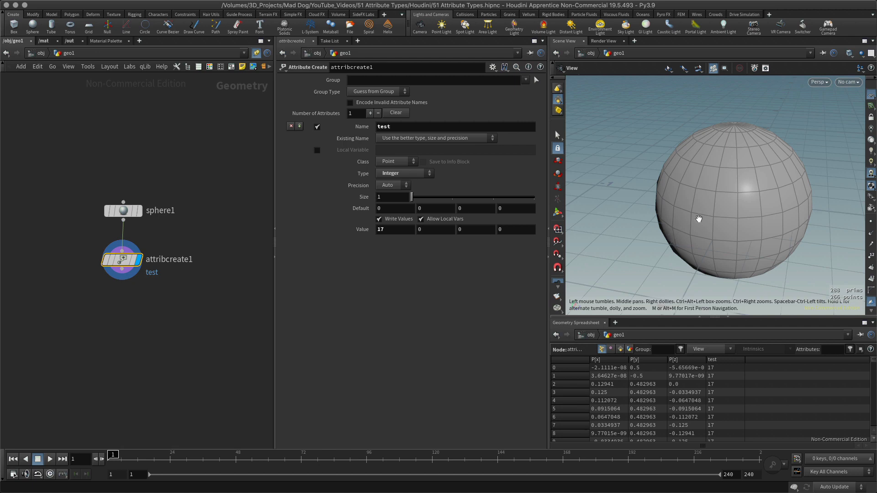
{"action": "left_click_drag", "start_coordinate": [642, 217], "coordinate": [599, 201]}
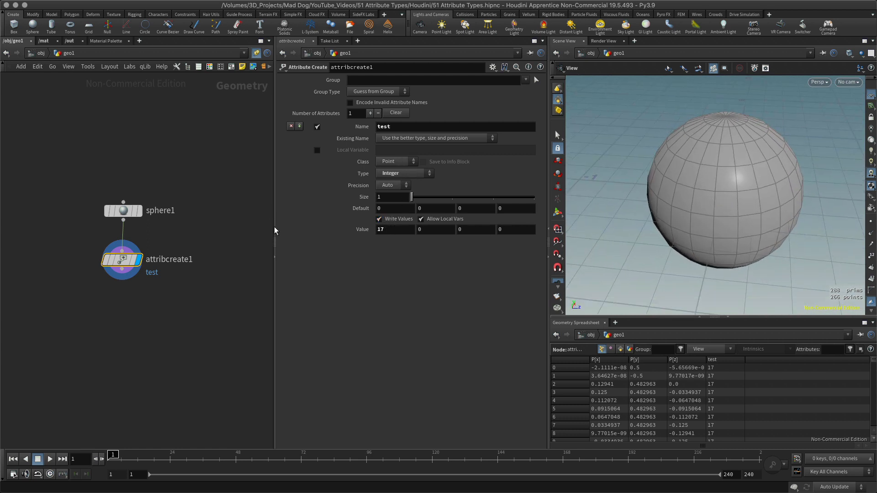
- Change the test attribute's type to Float and set its first value to 17.02
{"action": "left_click", "coordinate": [411, 173]}
{"action": "left_click", "coordinate": [419, 178]}
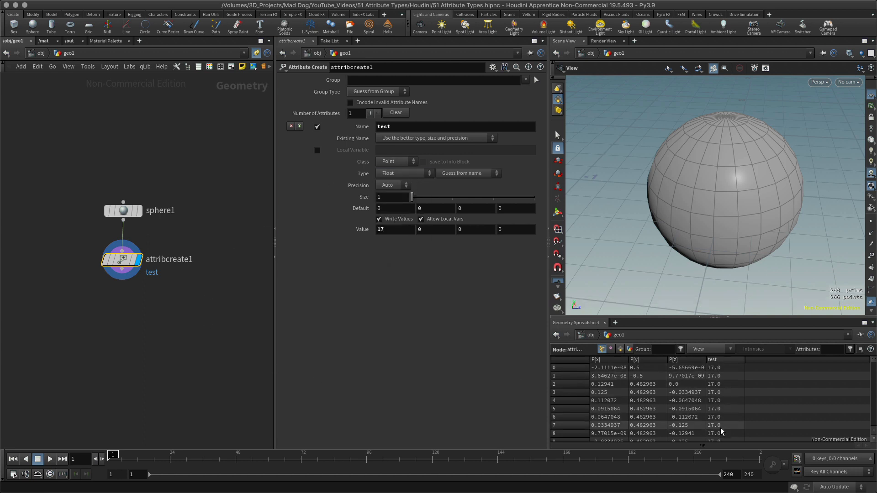
{"action": "middle_click_drag", "start_coordinate": [381, 231], "coordinate": [470, 271]}
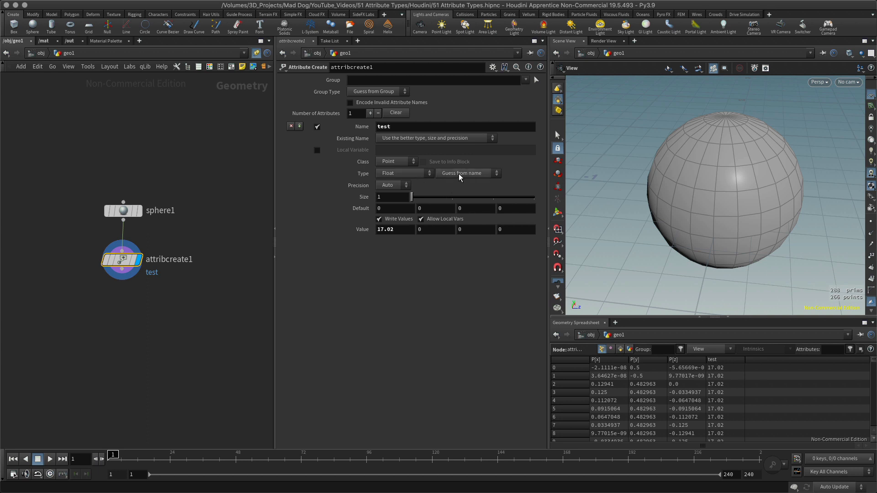
- Switch the test attribute's type to Vector and back to Float to compare the columns in the geometry spreadsheet
{"action": "left_click", "coordinate": [412, 173]}
{"action": "left_click", "coordinate": [414, 172]}
{"action": "left_click", "coordinate": [413, 173]}
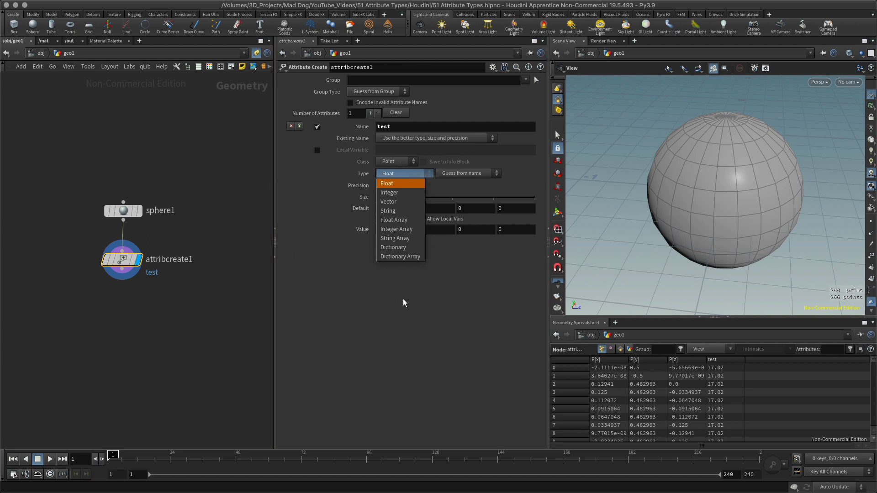
{"action": "left_click", "coordinate": [392, 201]}
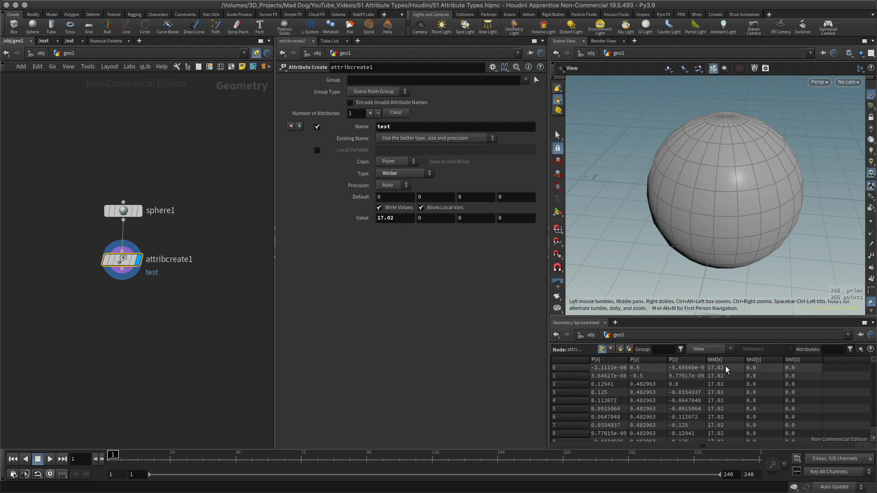
{"action": "left_click", "coordinate": [408, 171]}
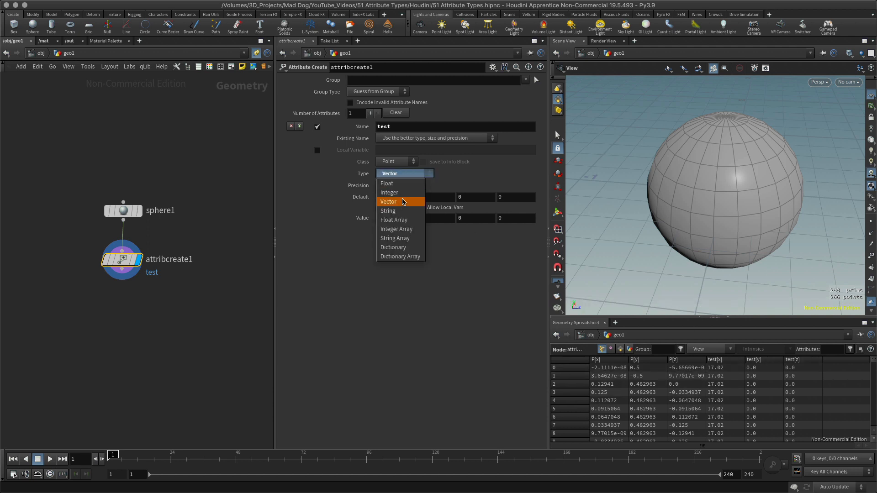
{"action": "left_click", "coordinate": [393, 181]}
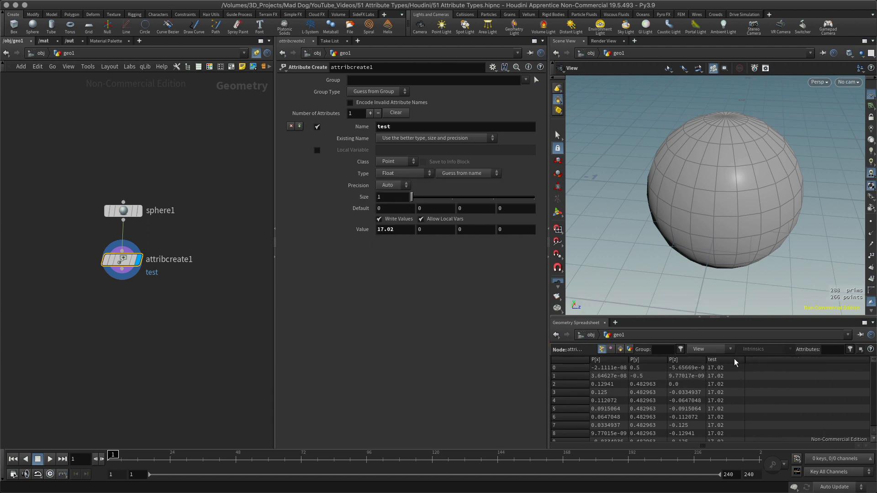
- Set the test attribute's type to Vector, with 1.7 as its second and -3 as its third value component
{"action": "left_click", "coordinate": [398, 172]}
{"action": "left_click", "coordinate": [401, 202]}
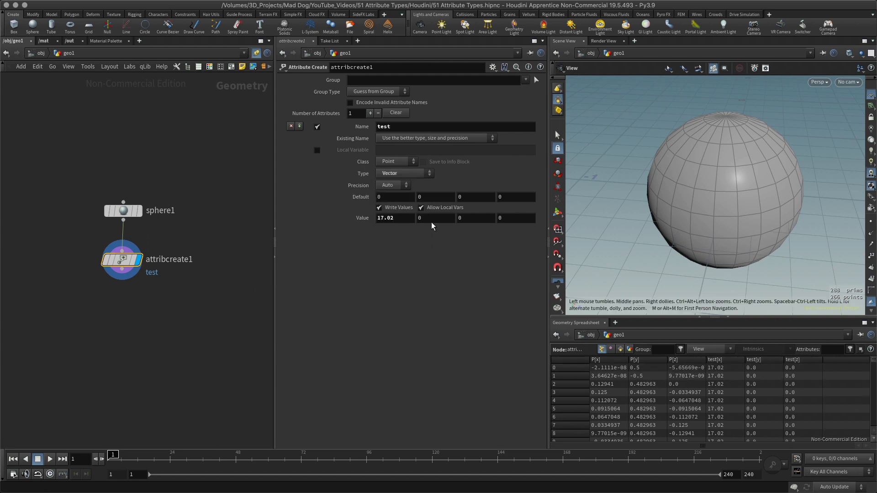
{"action": "middle_click_drag", "start_coordinate": [420, 221], "coordinate": [333, 229]}
- Change the test attribute's type to String and enter "Testy" as its string value
{"action": "left_click", "coordinate": [402, 174]}
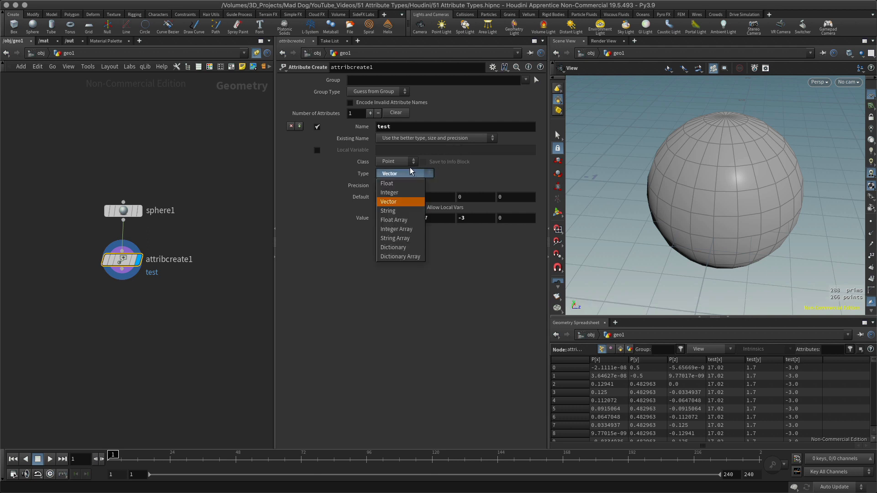
{"action": "left_click", "coordinate": [398, 211]}
{"action": "left_click", "coordinate": [401, 193]}
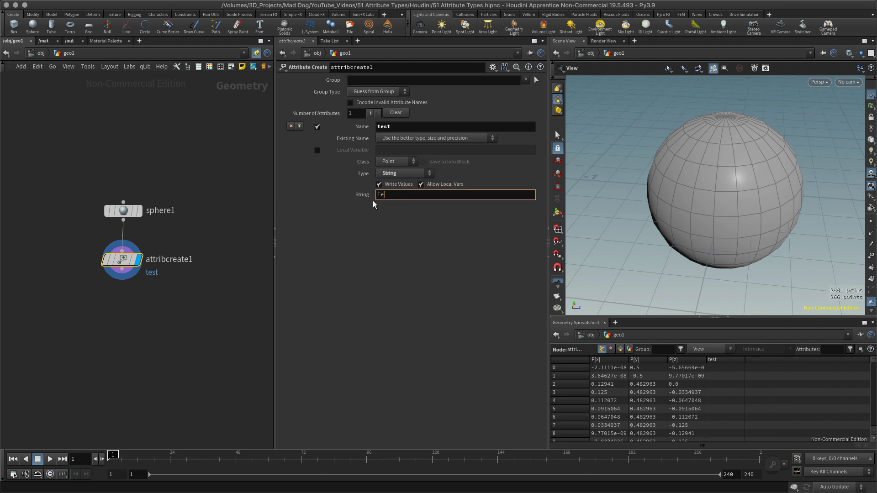
{"action": "type", "text": "Testy"}
{"action": "key", "text": "Return"}
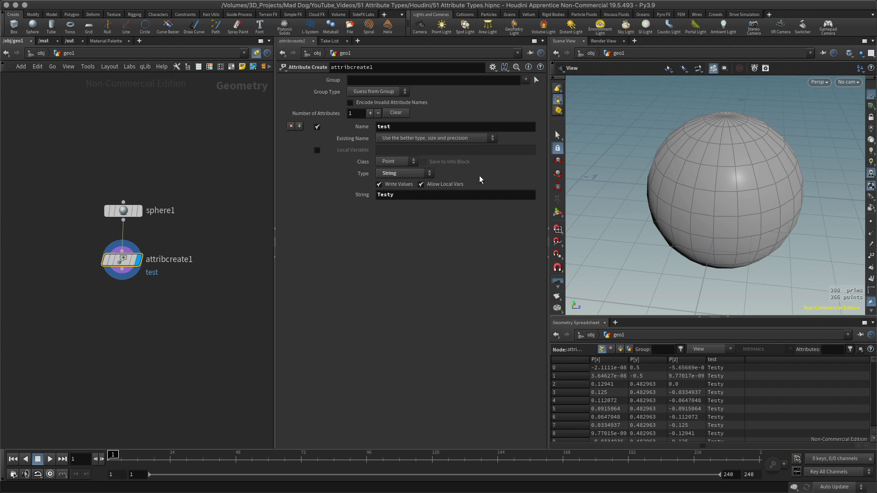
- Switch the test attribute's type back to Vector and from there to Float
{"action": "left_click", "coordinate": [411, 174]}
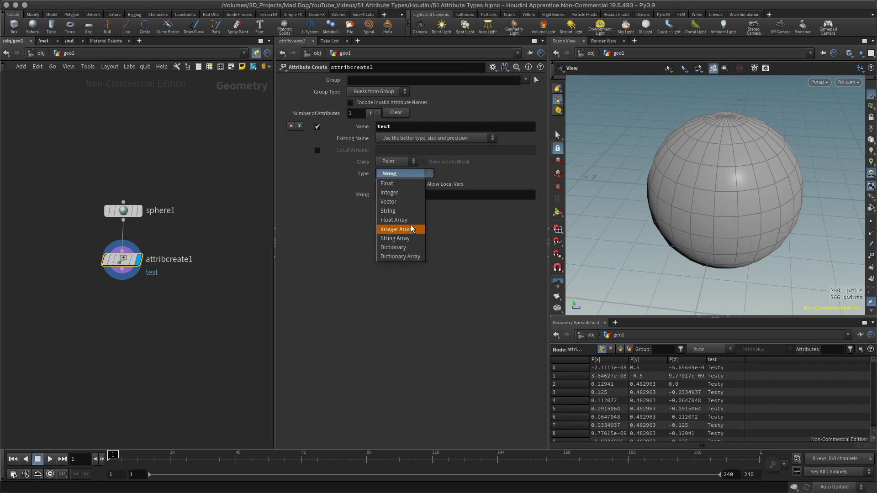
{"action": "left_click", "coordinate": [401, 202]}
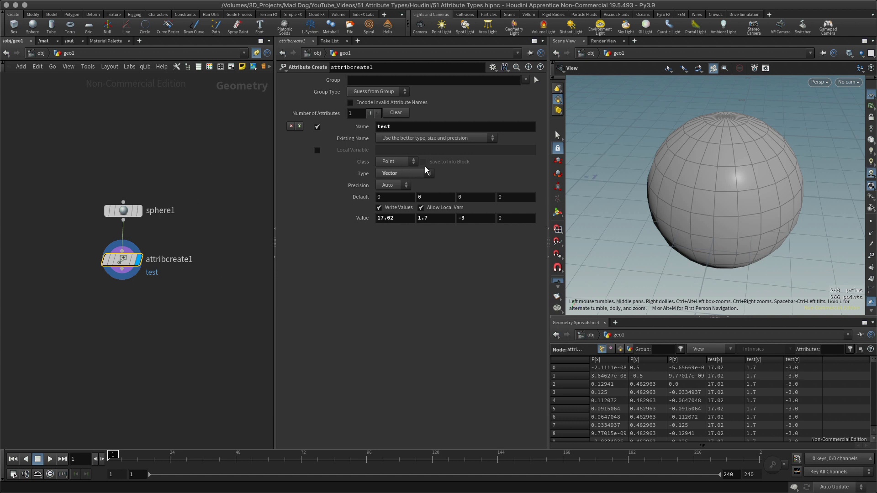
{"action": "left_click", "coordinate": [408, 173]}
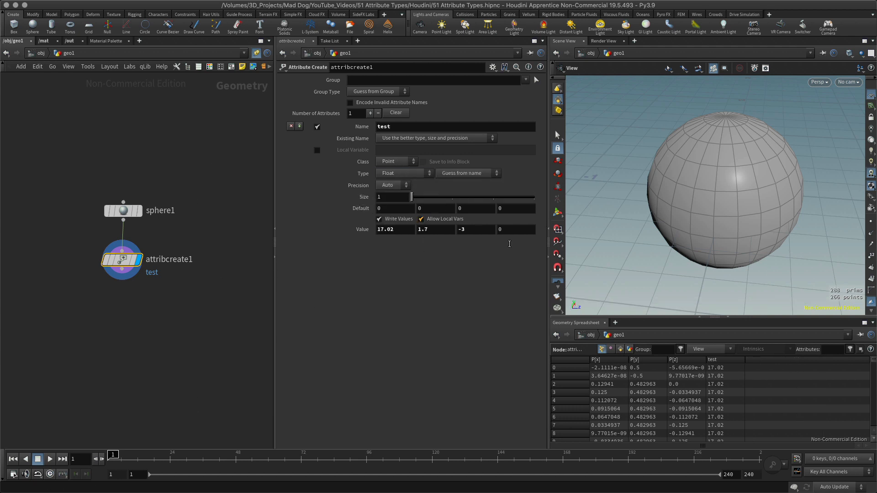
- Try sizes of 2, 3 and 4 on the float attribute, and return its size to 1
{"action": "left_click_drag", "start_coordinate": [413, 195], "coordinate": [451, 196]}
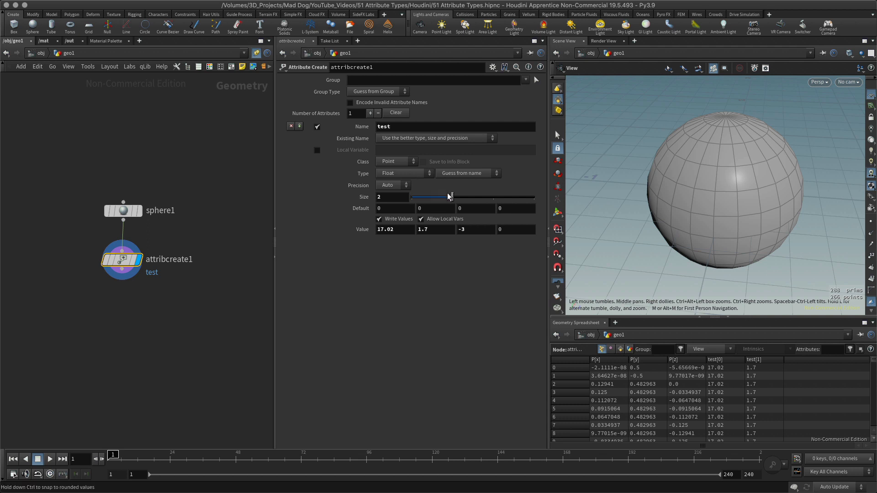
{"action": "left_click_drag", "start_coordinate": [452, 196], "coordinate": [493, 196]}
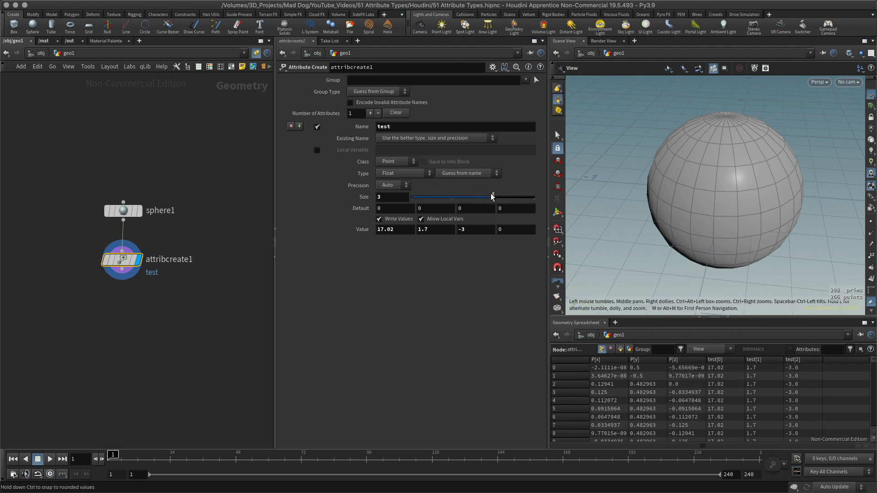
{"action": "left_click_drag", "start_coordinate": [495, 196], "coordinate": [534, 197]}
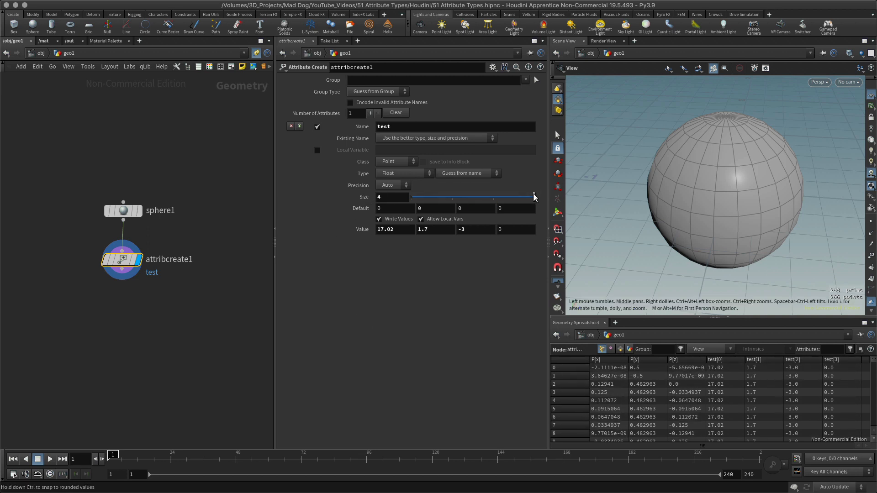
{"action": "left_click_drag", "start_coordinate": [535, 197], "coordinate": [402, 194]}
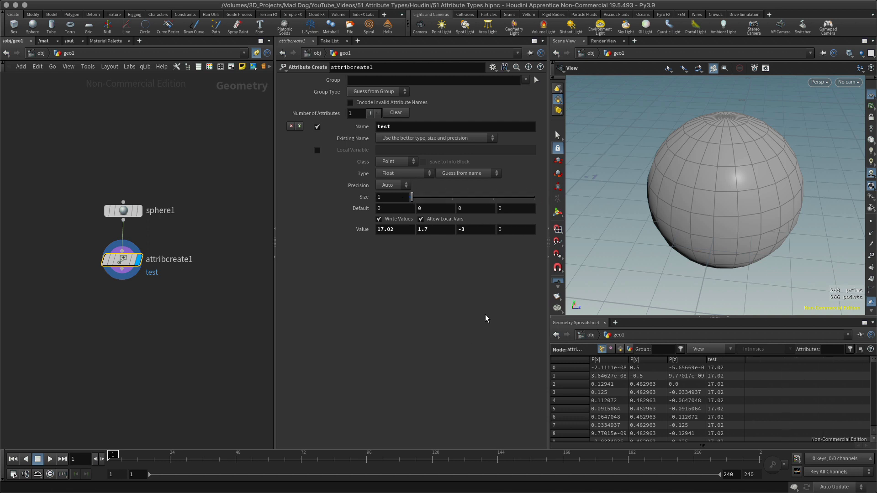